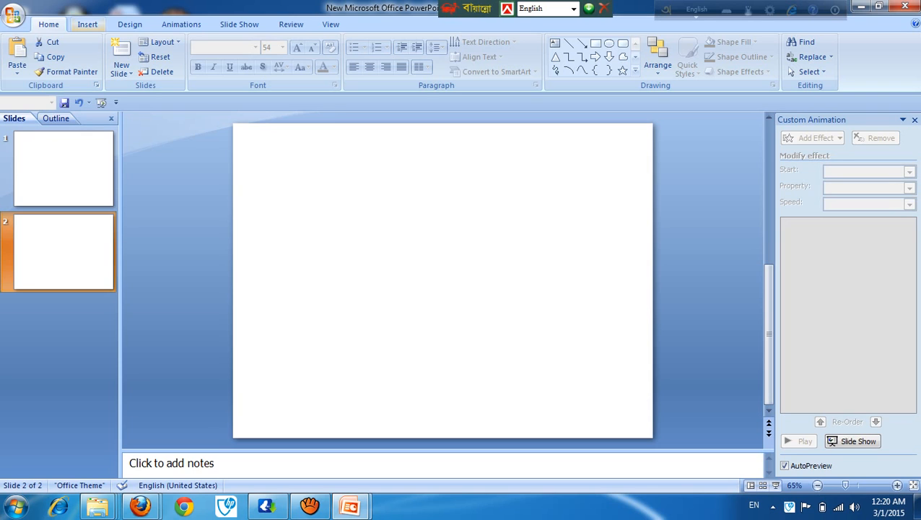
Step: Draw a text box on the second slide and stretch it across the full slide width along the top edge
left_click(87, 24)
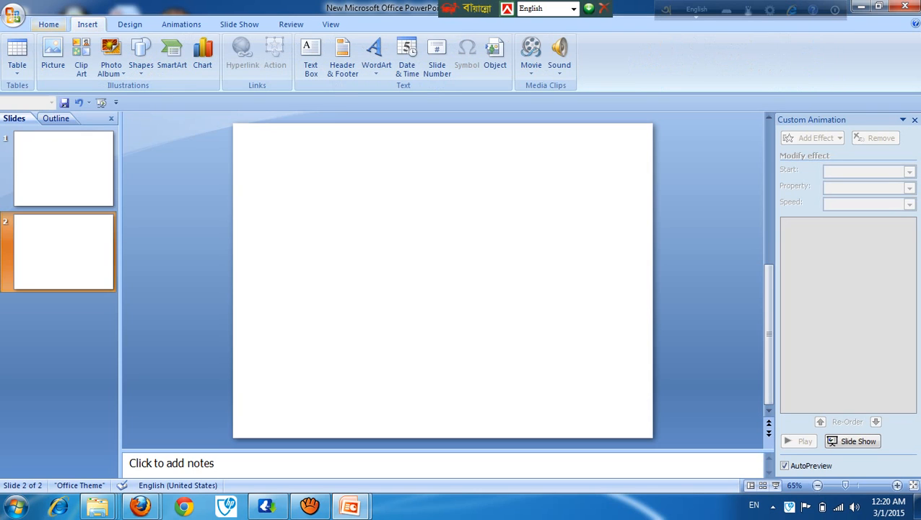
left_click(48, 24)
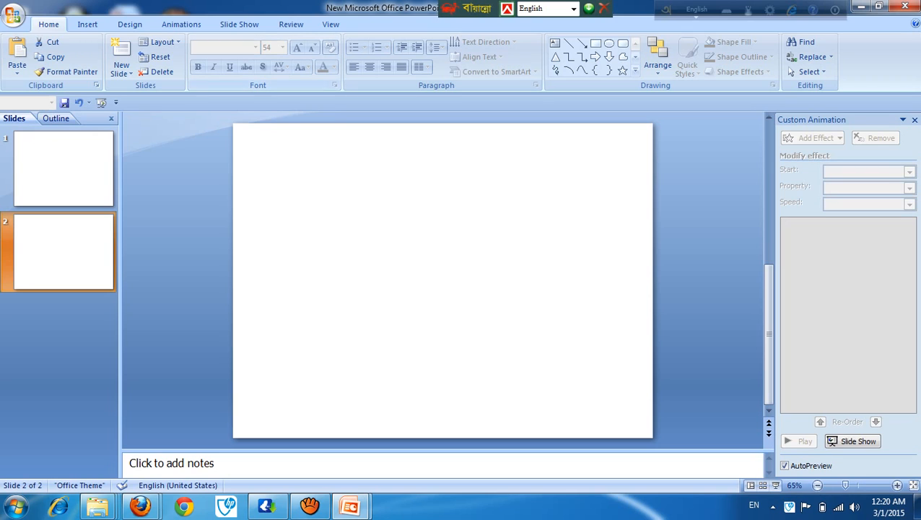
left_click(556, 43)
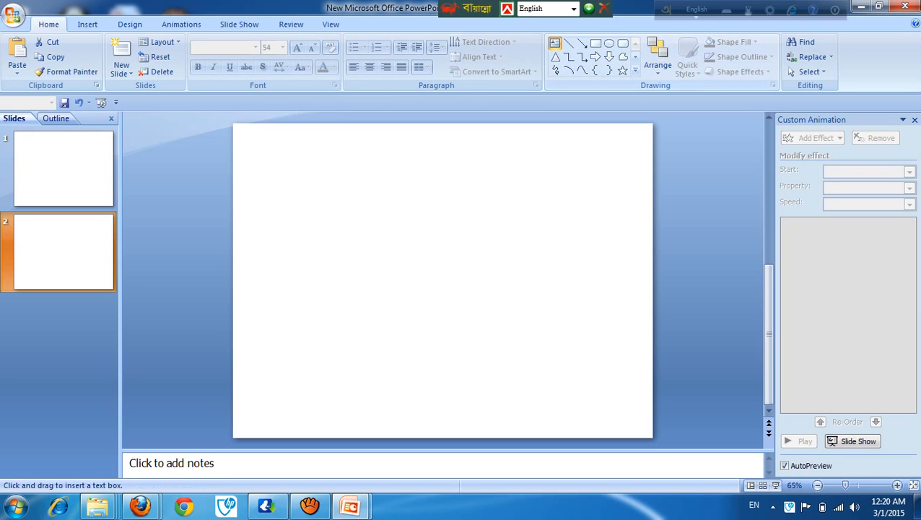
left_click_drag(267, 133, 594, 231)
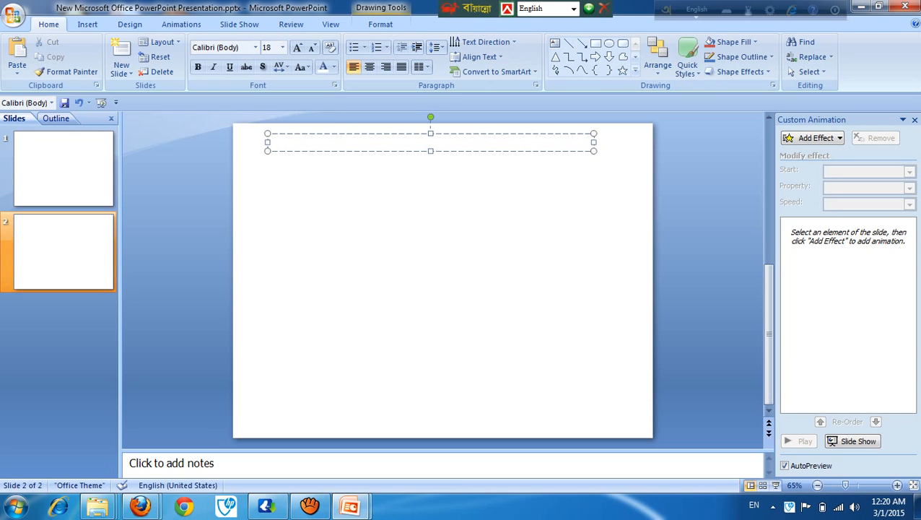
left_click_drag(268, 142, 232, 141)
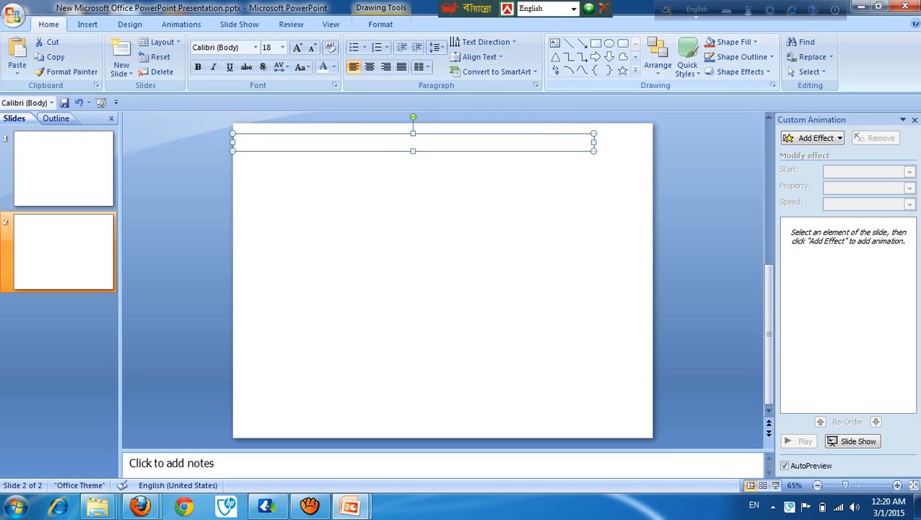
left_click_drag(593, 142, 653, 143)
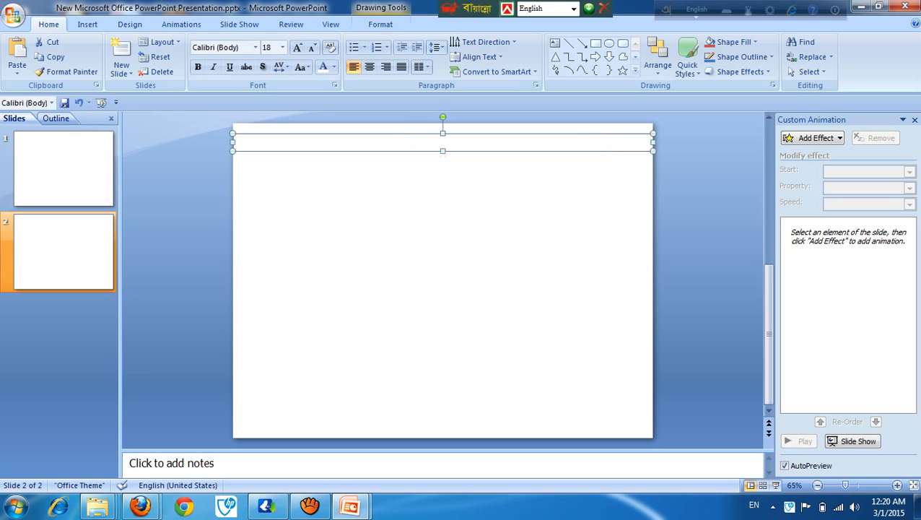
left_click_drag(442, 133, 443, 122)
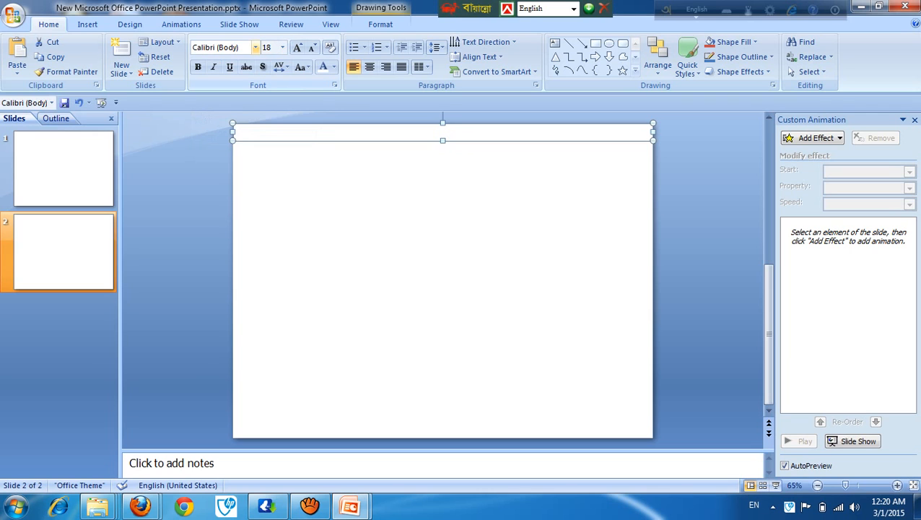
Step: Set the empty text box's font to NikoshBAN and its size to 60
left_click(255, 47)
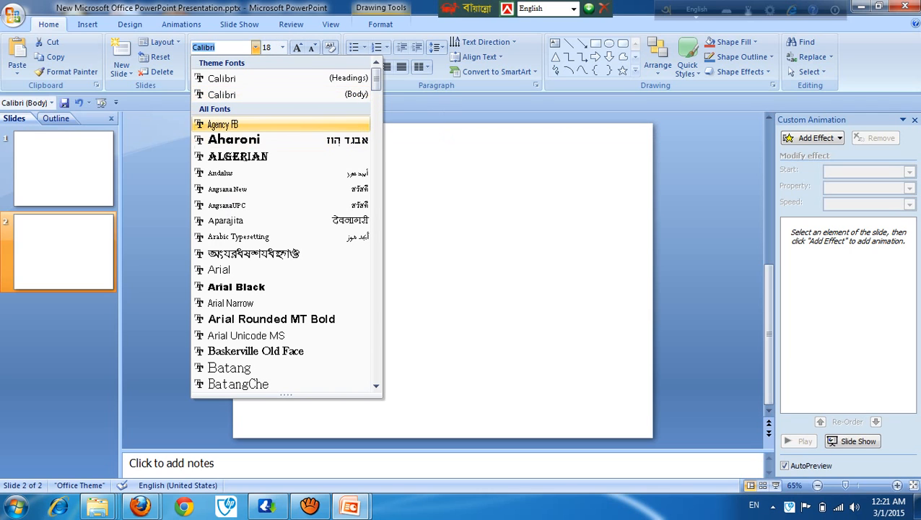
scroll(286, 224, "down", 15)
scroll(286, 224, "down", 20)
scroll(286, 224, "down", 12)
scroll(286, 224, "up", 20)
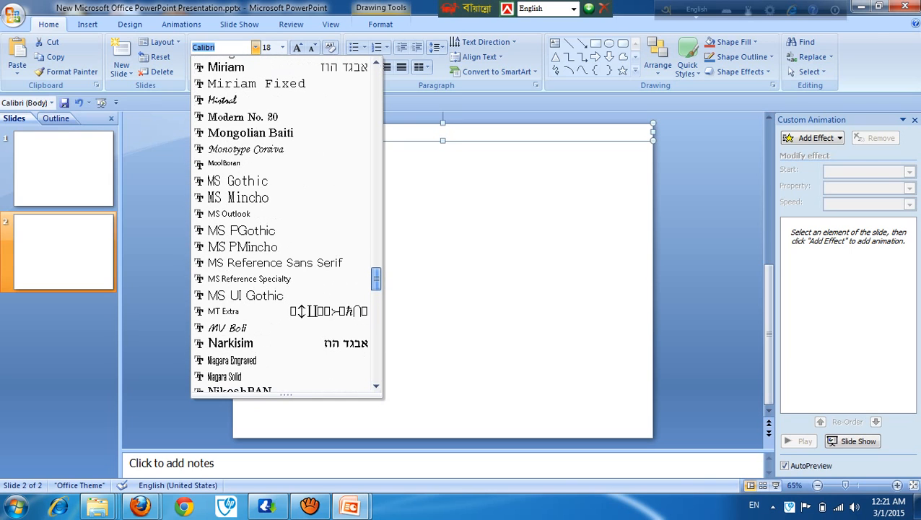
scroll(286, 224, "down", 1)
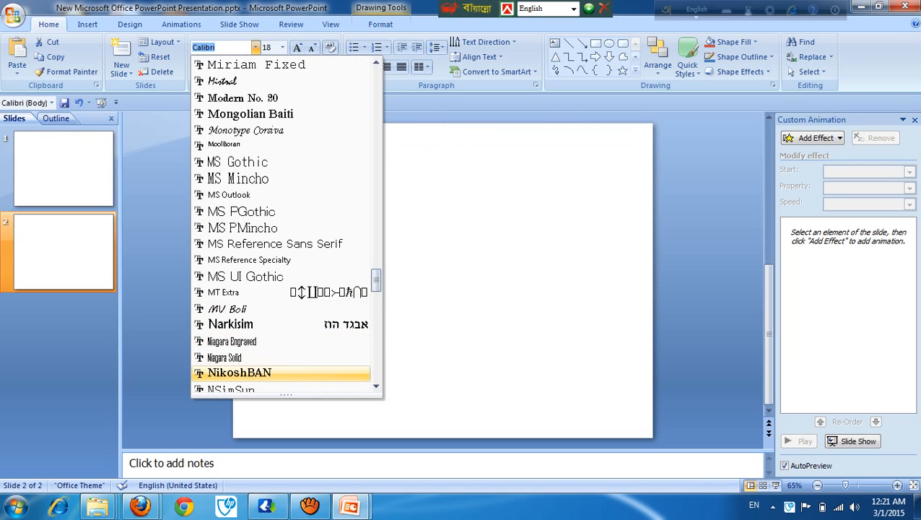
left_click(238, 373)
left_click(282, 47)
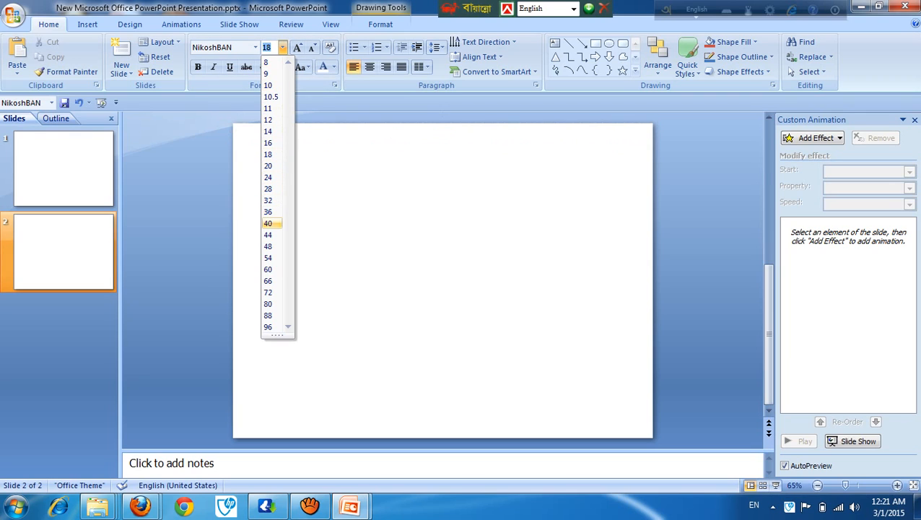
left_click(268, 269)
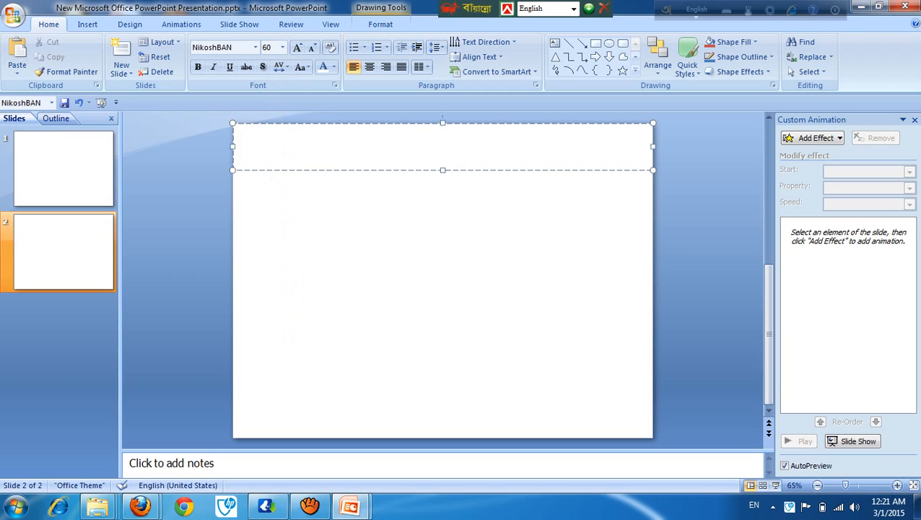
Step: Switch the keyboard input to Bengali and enter the heading "স্বাগতম" in the text box
key("F12")
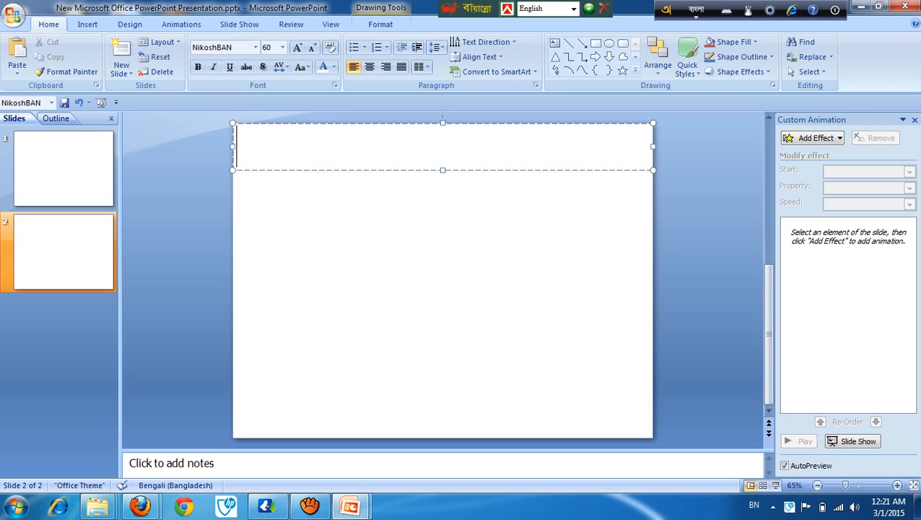
type("s")
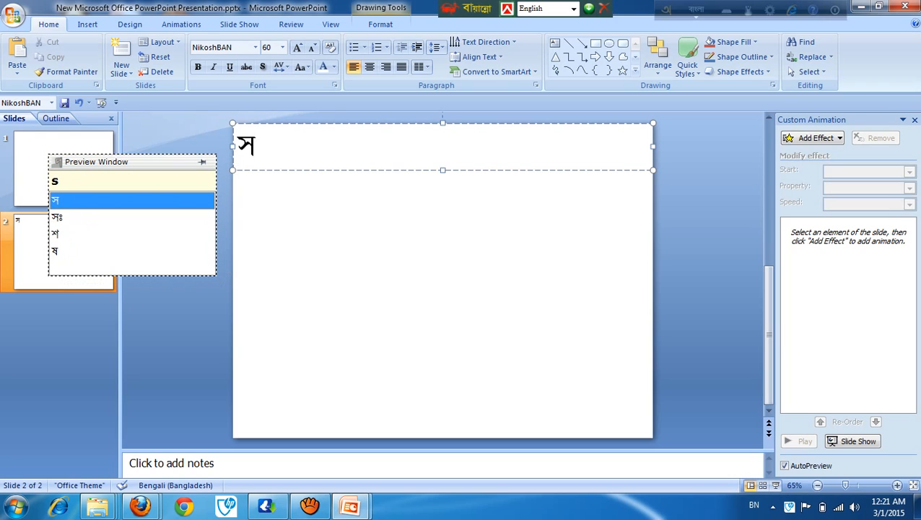
type("w")
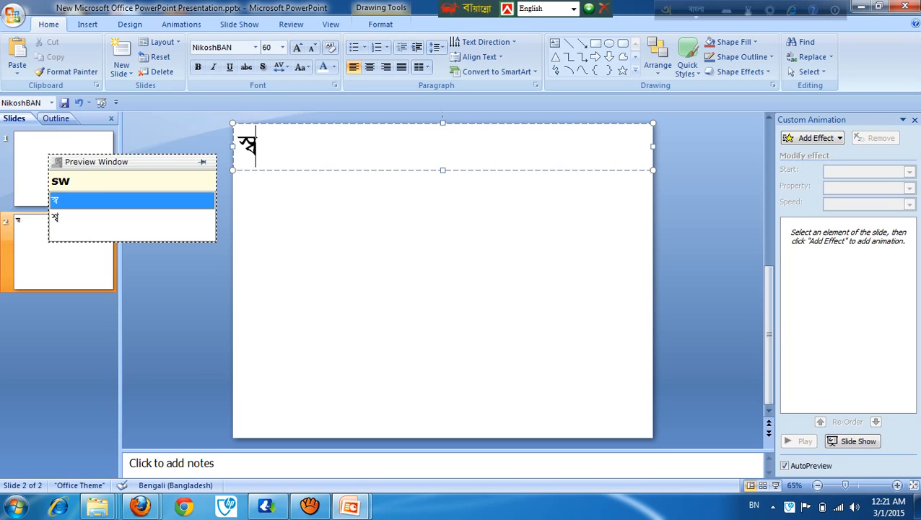
type("agot")
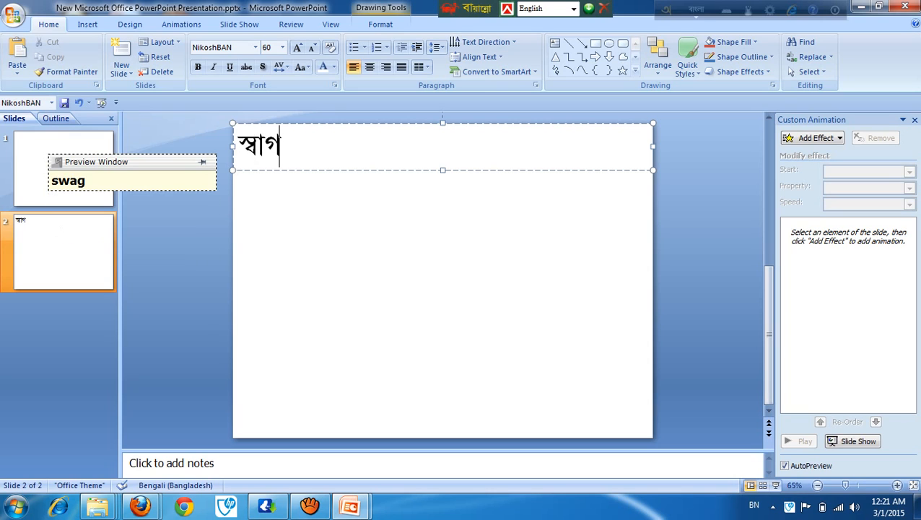
type("om")
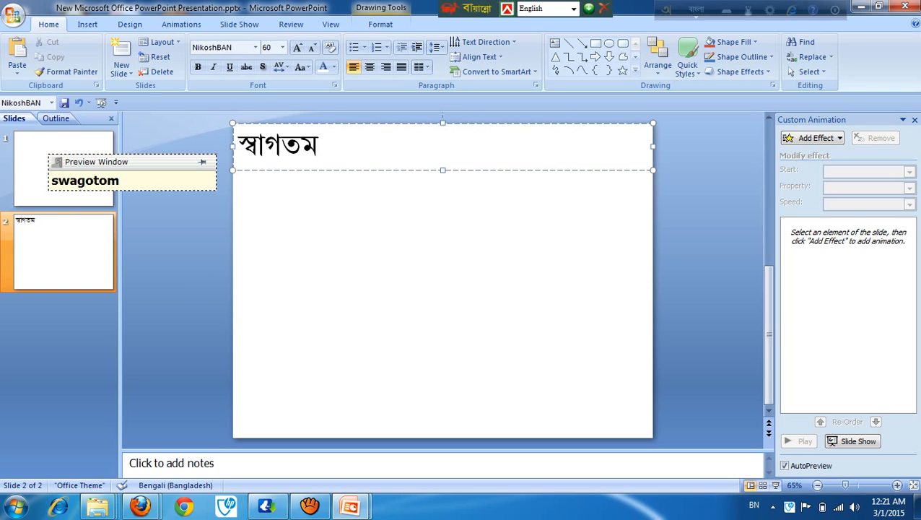
Step: Remove the leading space before the heading word and center the text in its box
key("Home")
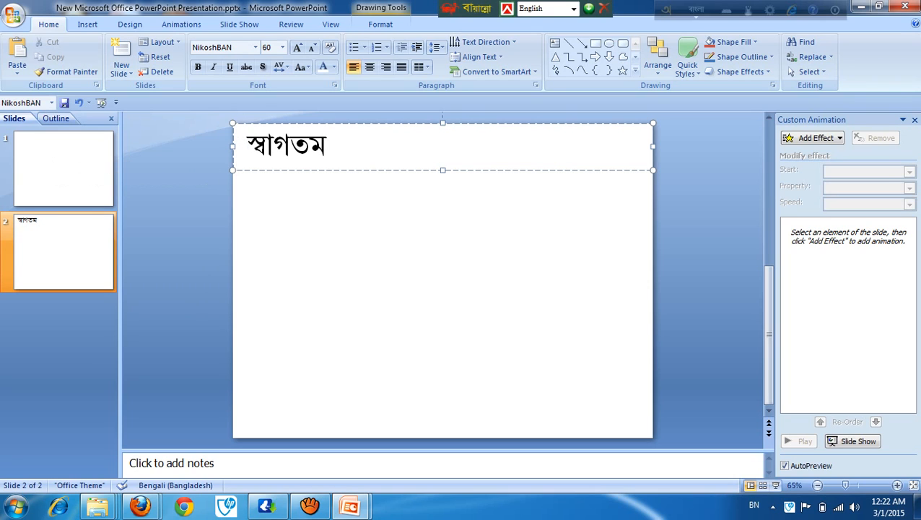
key("BackSpace")
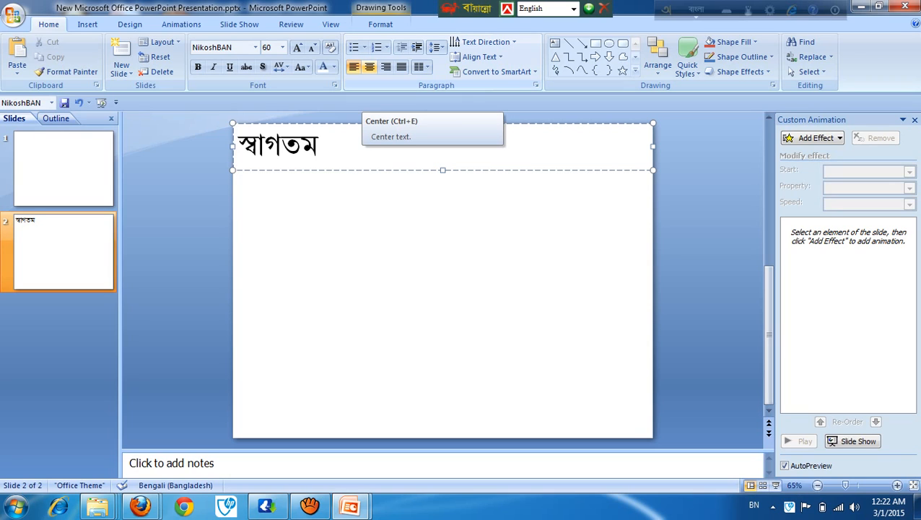
left_click(369, 67)
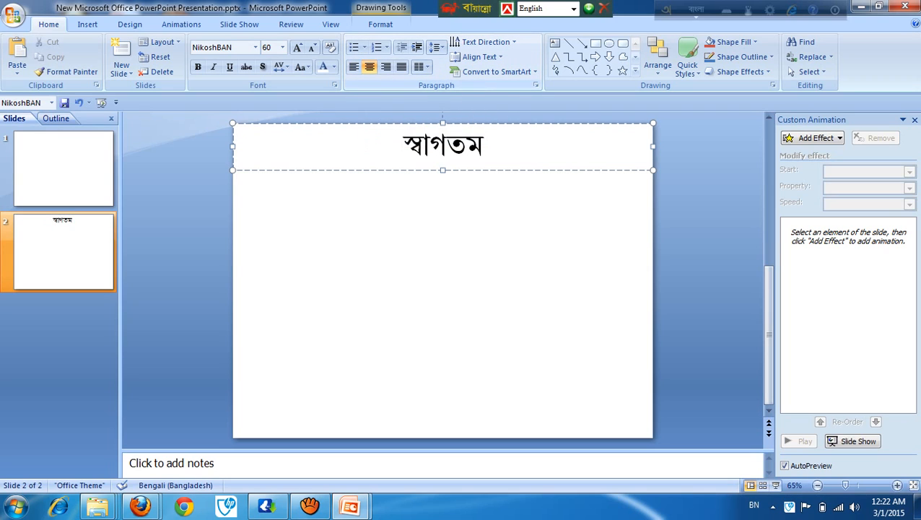
key("ctrl+l")
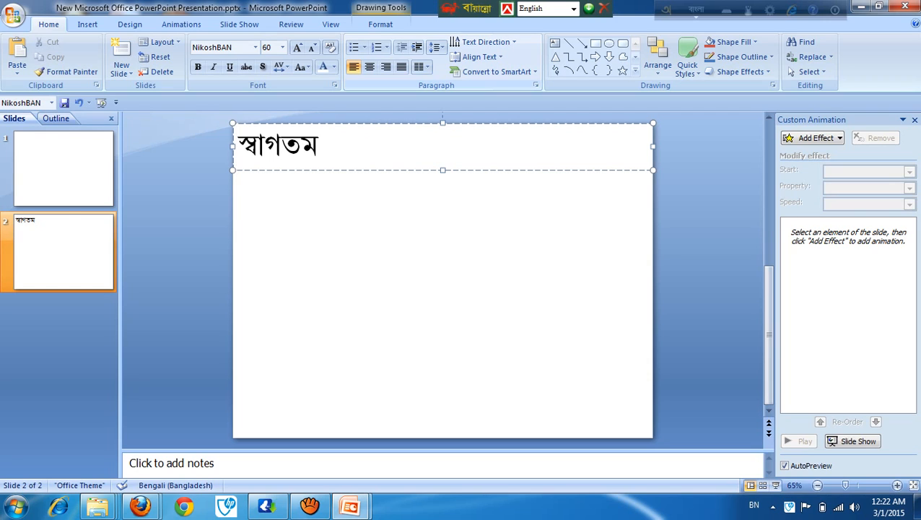
key("ctrl+e")
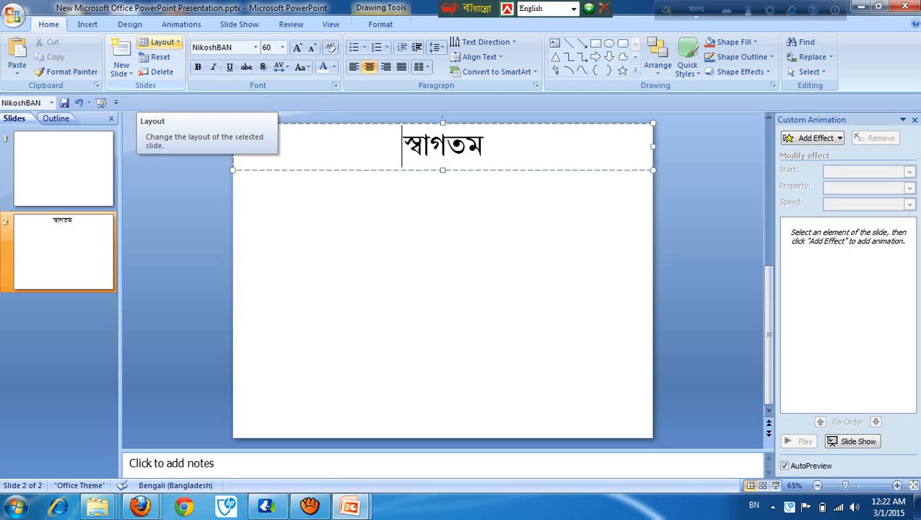
left_click(160, 42)
left_click(161, 42)
left_click(161, 42)
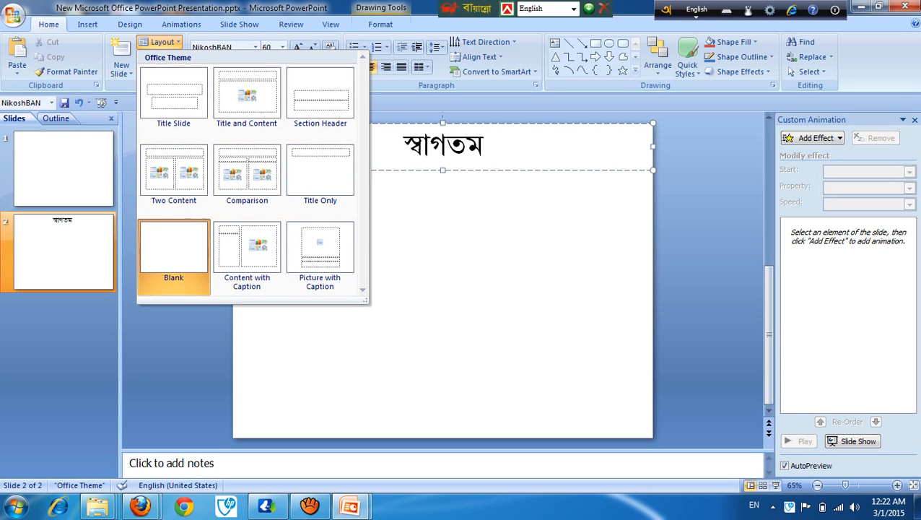
left_click(161, 42)
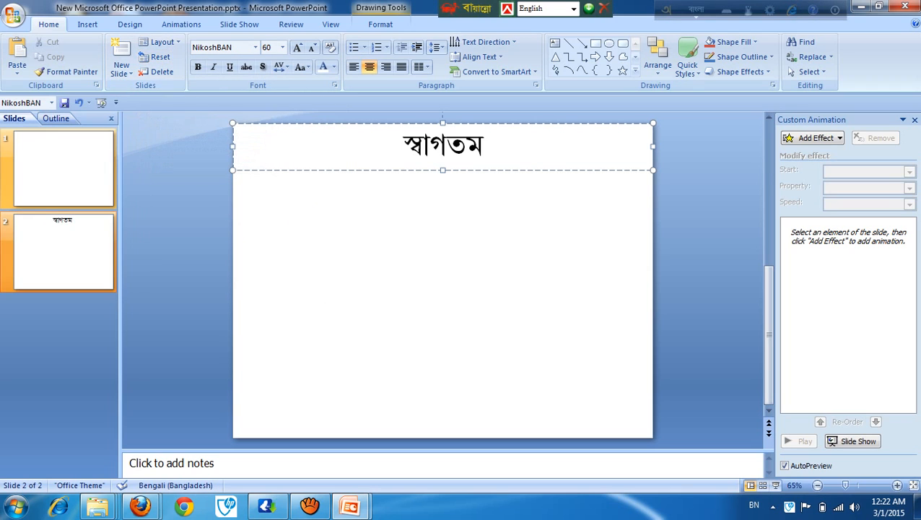
Step: Delete the blank first slide, keeping the slide with the "স্বাগতম" heading
left_click(63, 177)
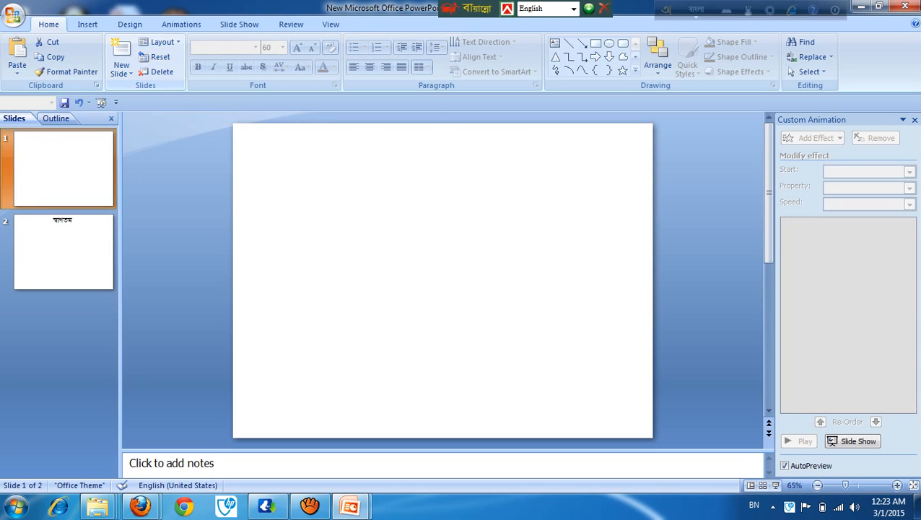
left_click(63, 252)
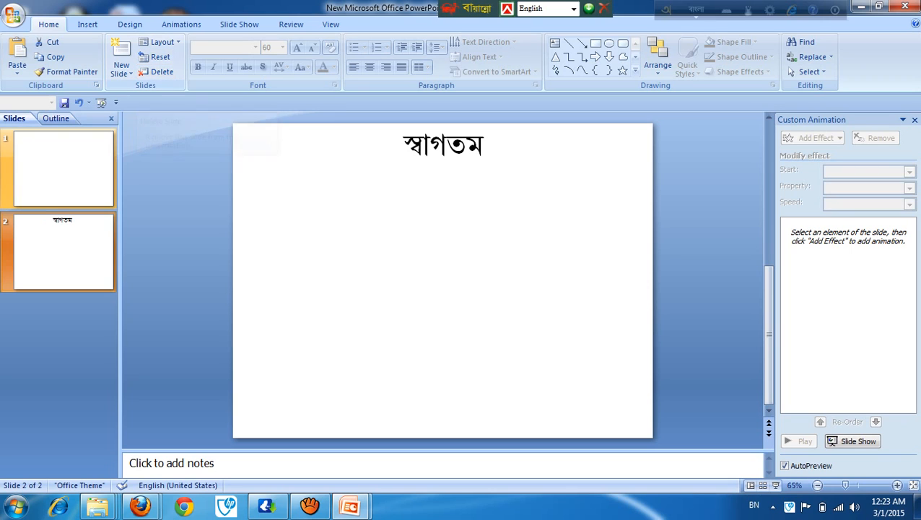
left_click(73, 175)
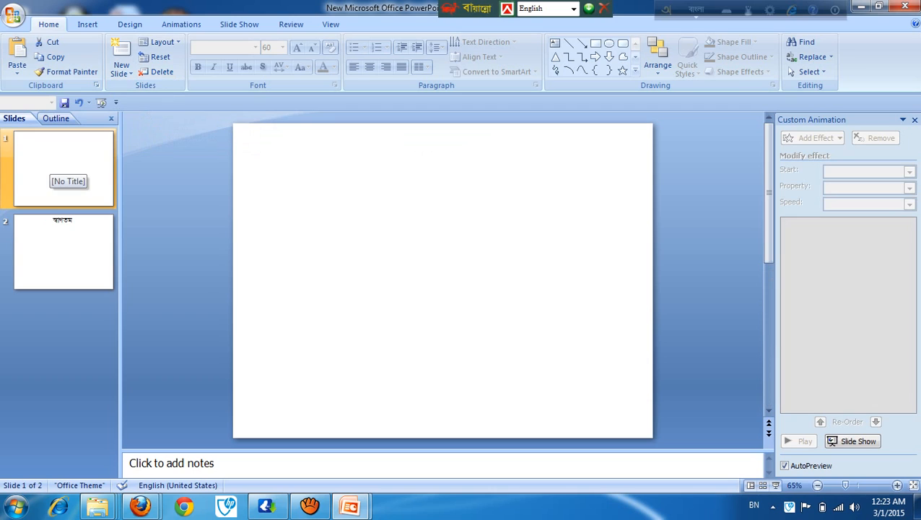
left_click(157, 71)
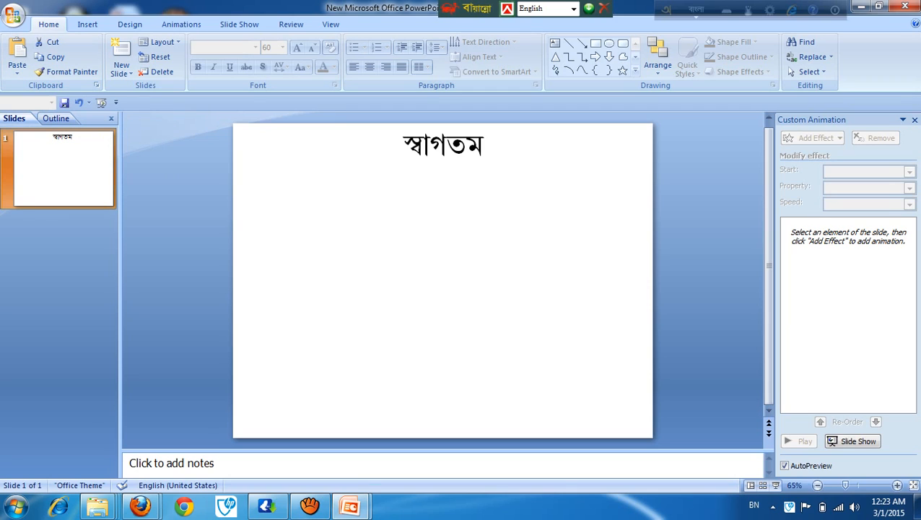
Step: Copy the heading word "স্বাগতম" and place the text cursor after it
left_click_drag(442, 146, 485, 146, "ctrl")
key("ctrl+z")
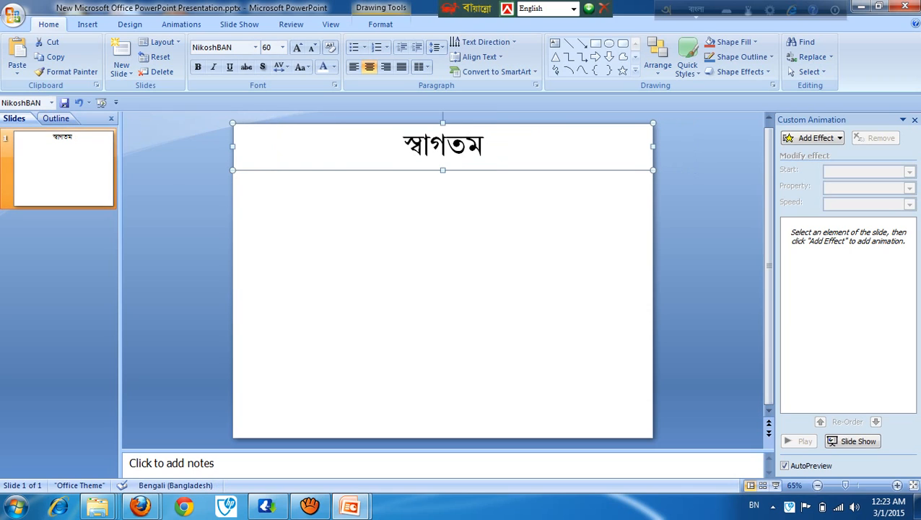
left_click_drag(399, 146, 492, 146)
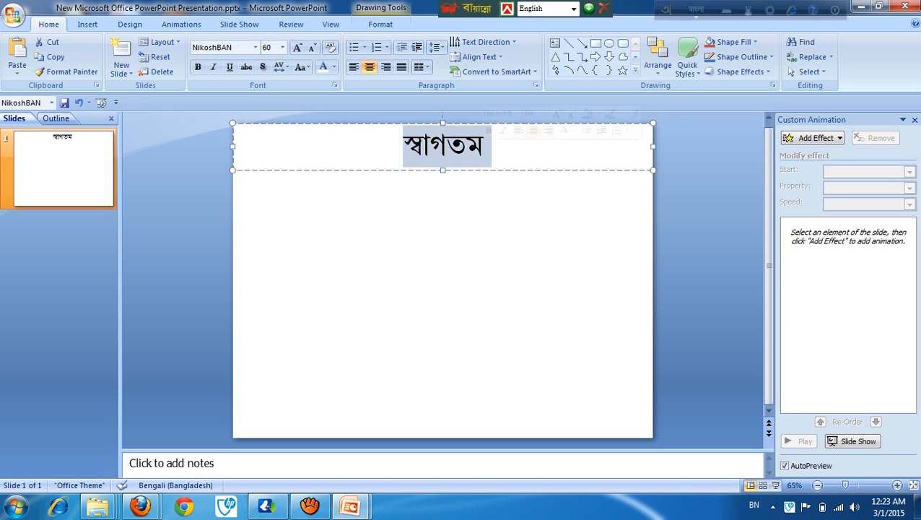
left_click(55, 57)
key("Escape")
left_click(483, 147)
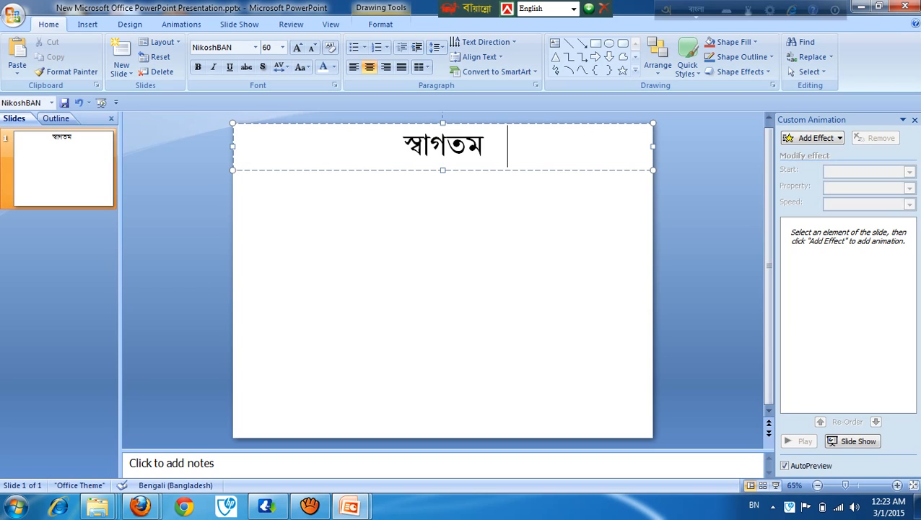
Step: Try to paste the copied word after the heading and on a new line below it
right_click(513, 138)
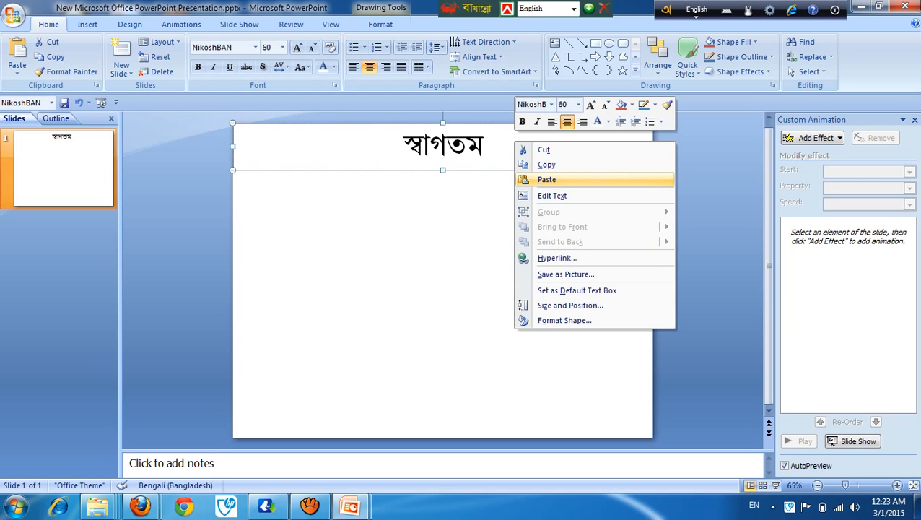
left_click(545, 177)
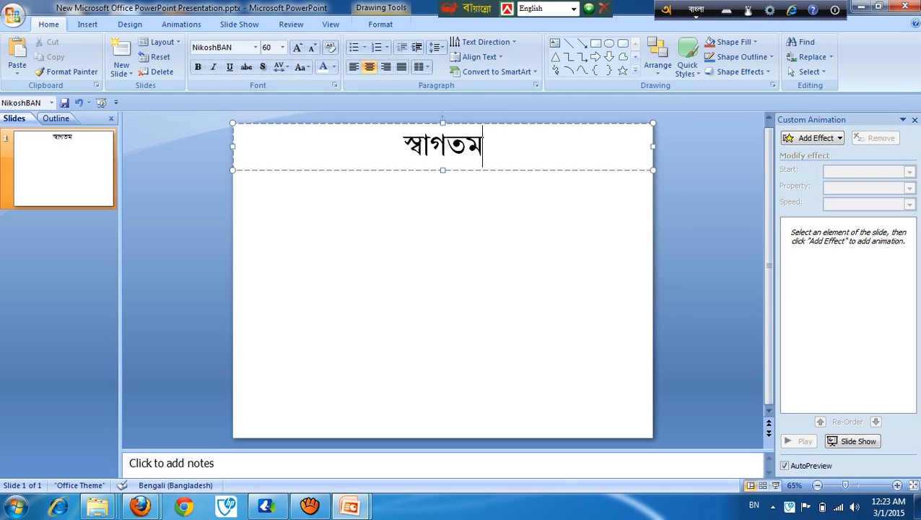
right_click(511, 139)
left_click(545, 180)
key("Return")
right_click(466, 183)
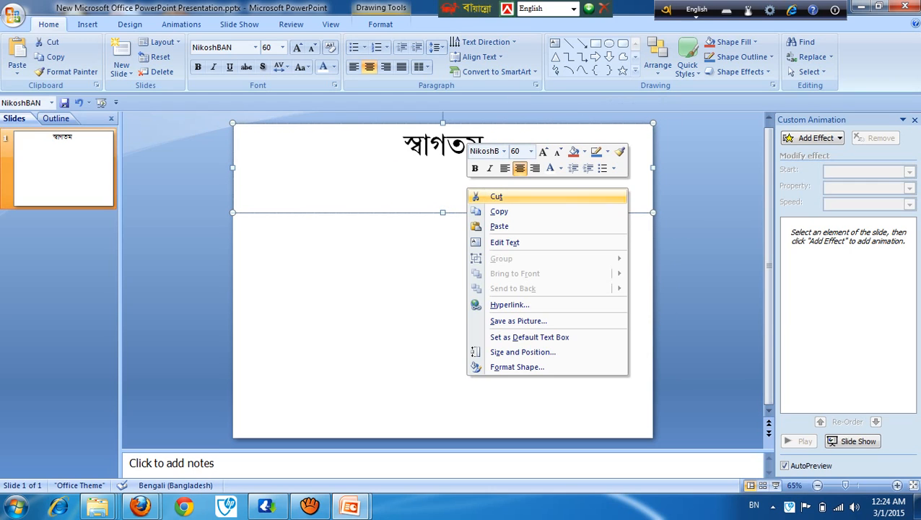
left_click(505, 226)
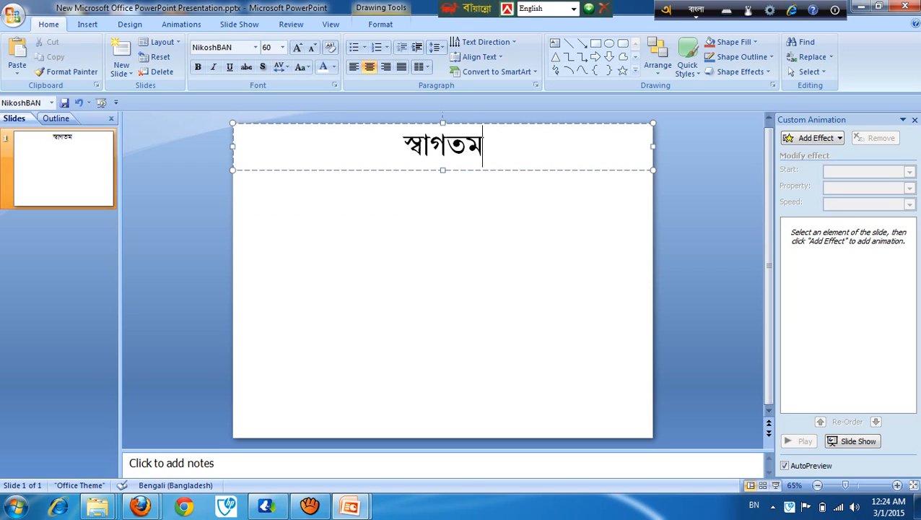
Step: Copy the whole heading word "স্বাগতম" from the text box
left_click_drag(400, 144, 485, 144)
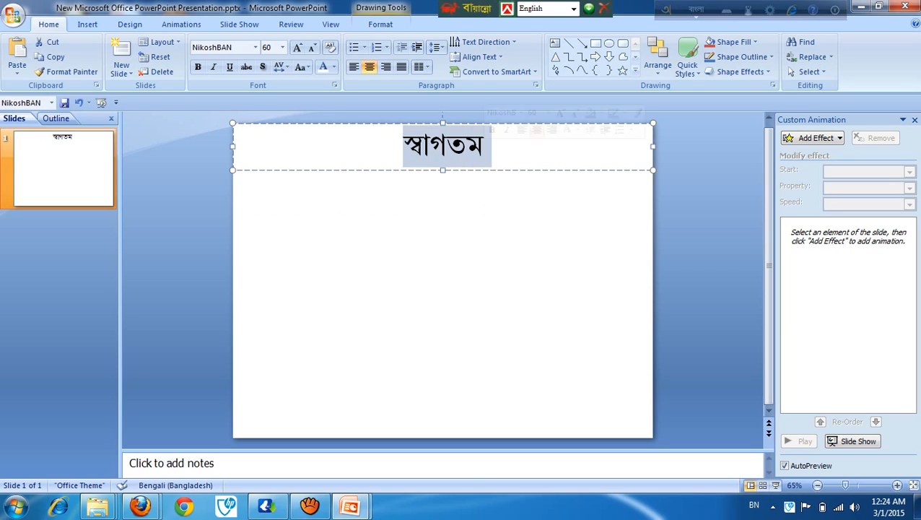
right_click(450, 150)
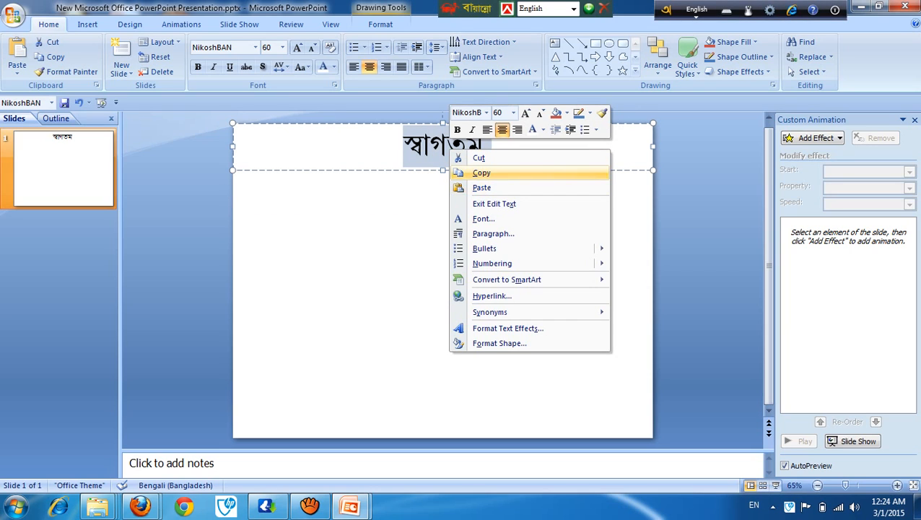
left_click(482, 173)
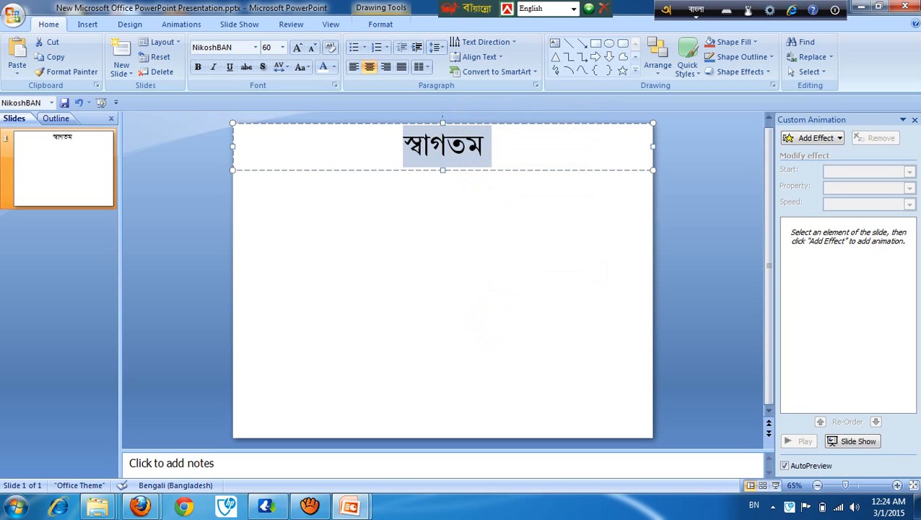
Step: Try to stretch the heading's text box down over most of the slide and paste the copied word into it
left_click(483, 146)
left_click_drag(442, 171, 442, 339)
right_click(281, 216)
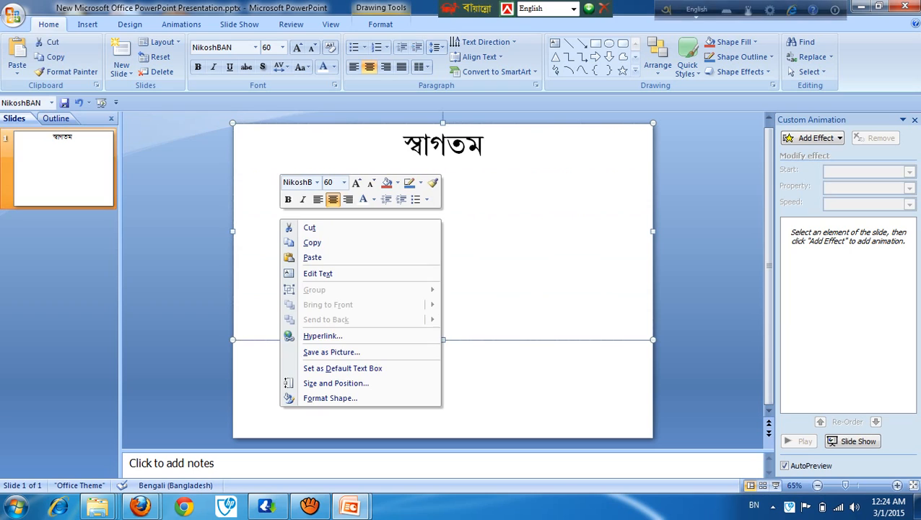
left_click(311, 257)
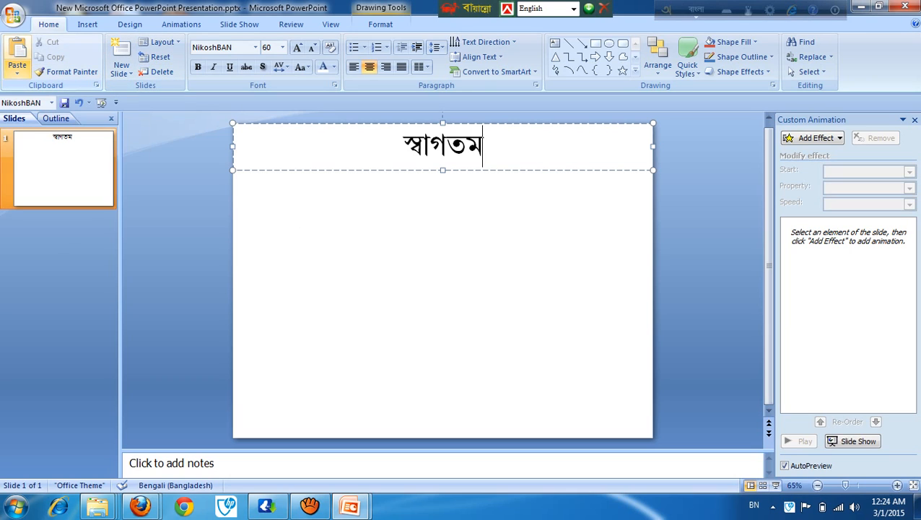
Step: Paste the copied "স্বাগতম" repeatedly, once beside the heading word and once on each of four lines below it
left_click(17, 54)
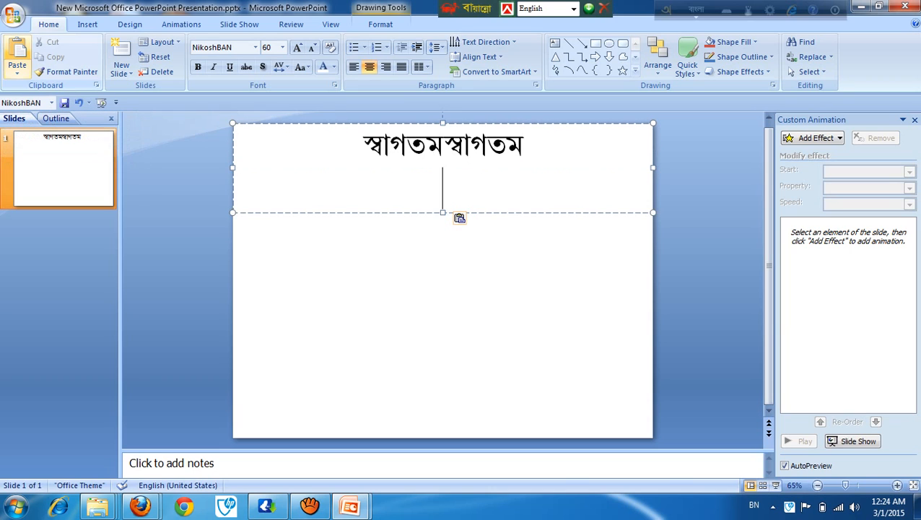
key("Up")
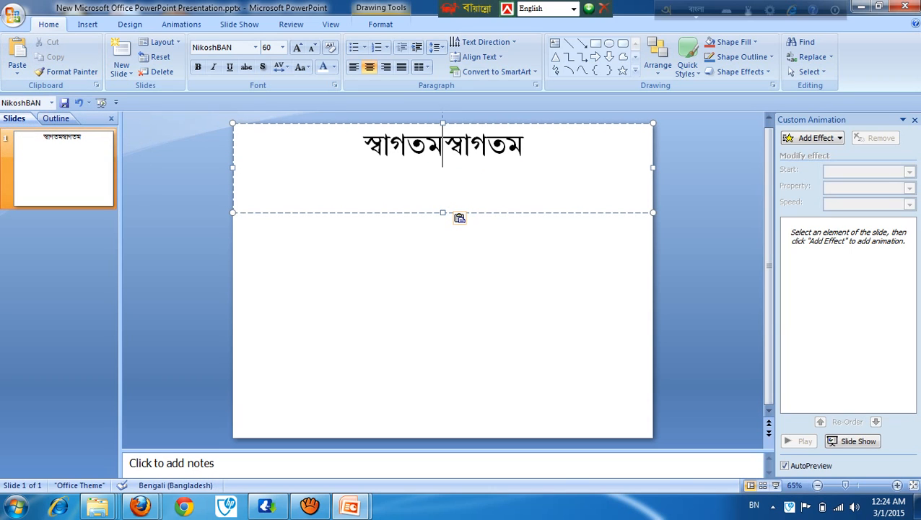
left_click(17, 54)
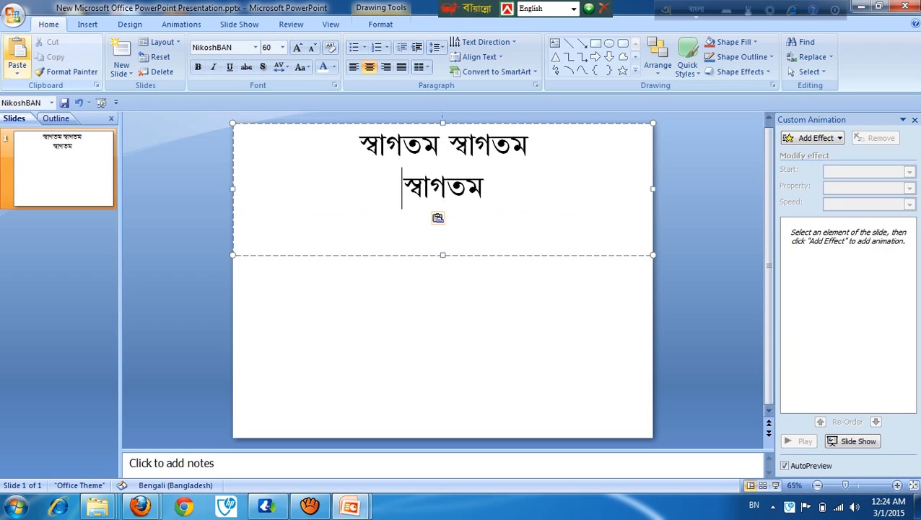
left_click(17, 55)
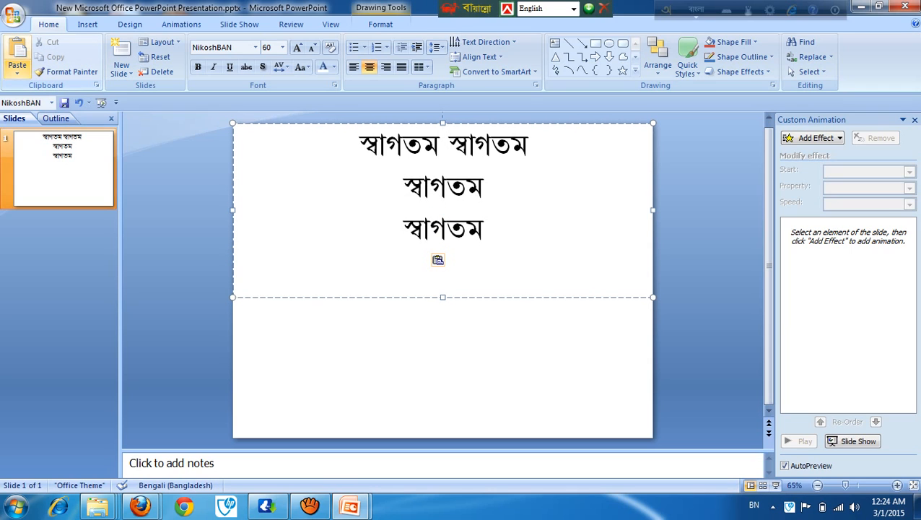
left_click(17, 54)
left_click(17, 55)
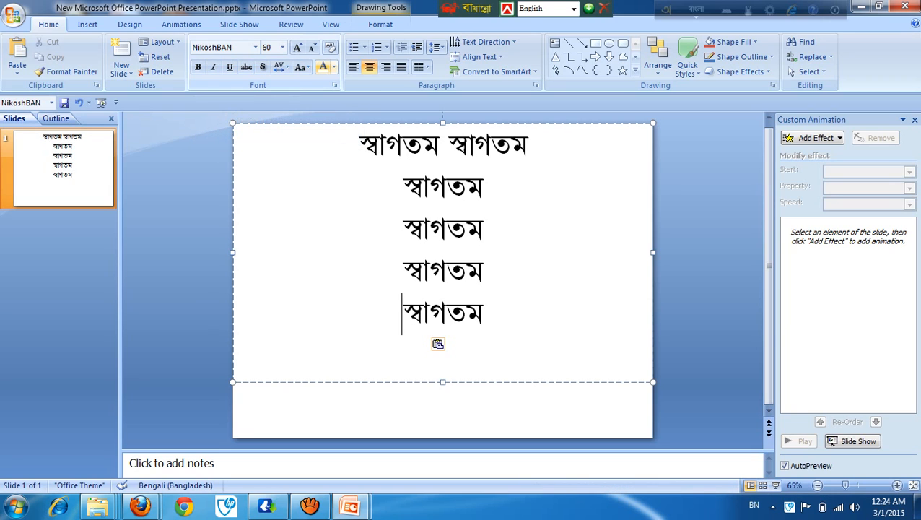
Step: Change the font color of the first line "স্বাগতম স্বাগতম" to the red theme color
left_click(334, 67)
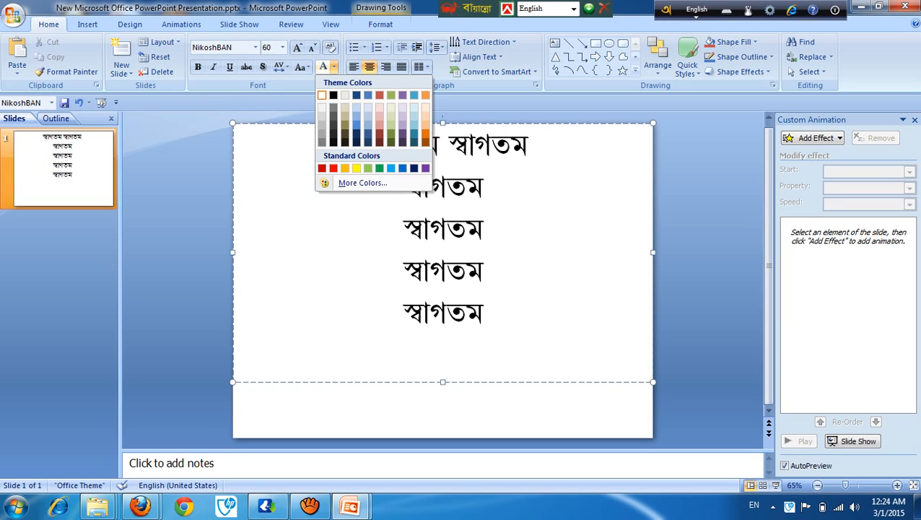
left_click(400, 314)
left_click_drag(359, 146, 535, 148)
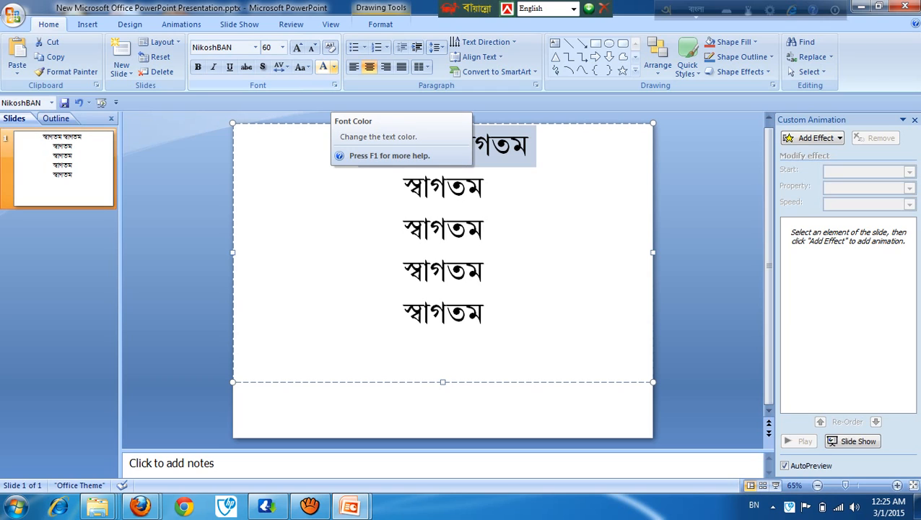
left_click(334, 66)
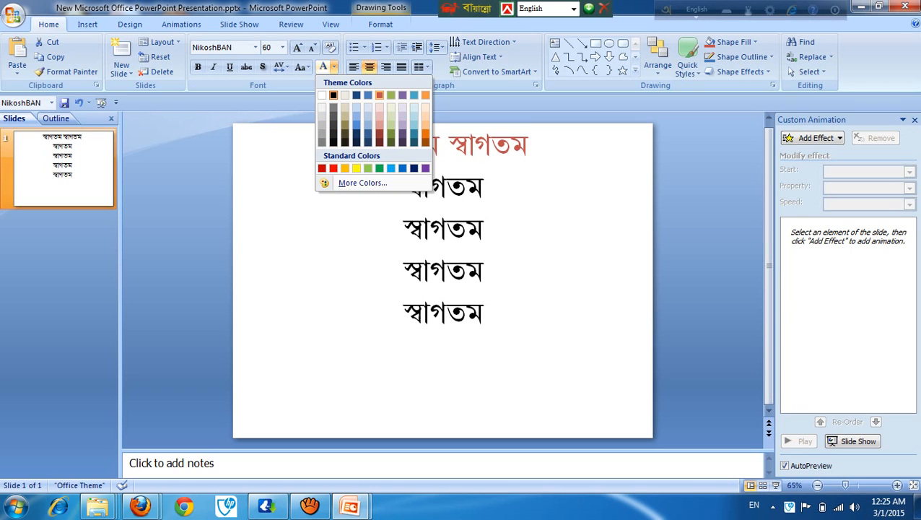
left_click(379, 95)
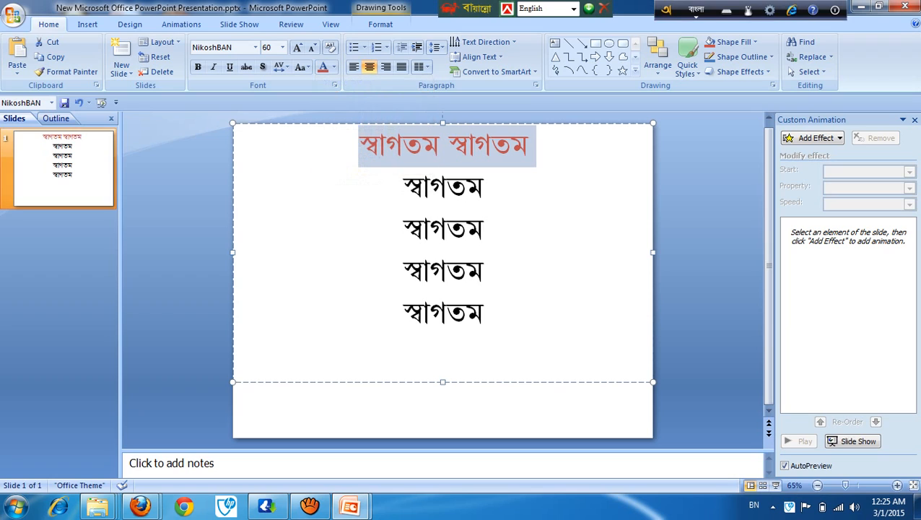